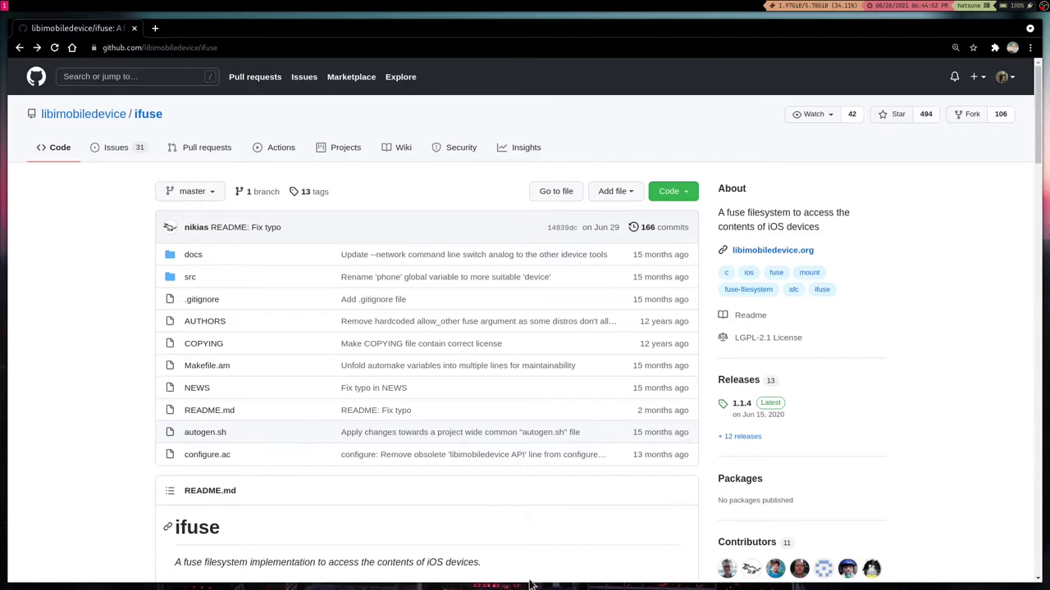
Scroll the ifuse README down to the Debian/Ubuntu dependencies, clone and build-install commands
{"action": "scroll", "coordinate": [328, 558], "scroll_direction": "down", "scroll_amount": 3}
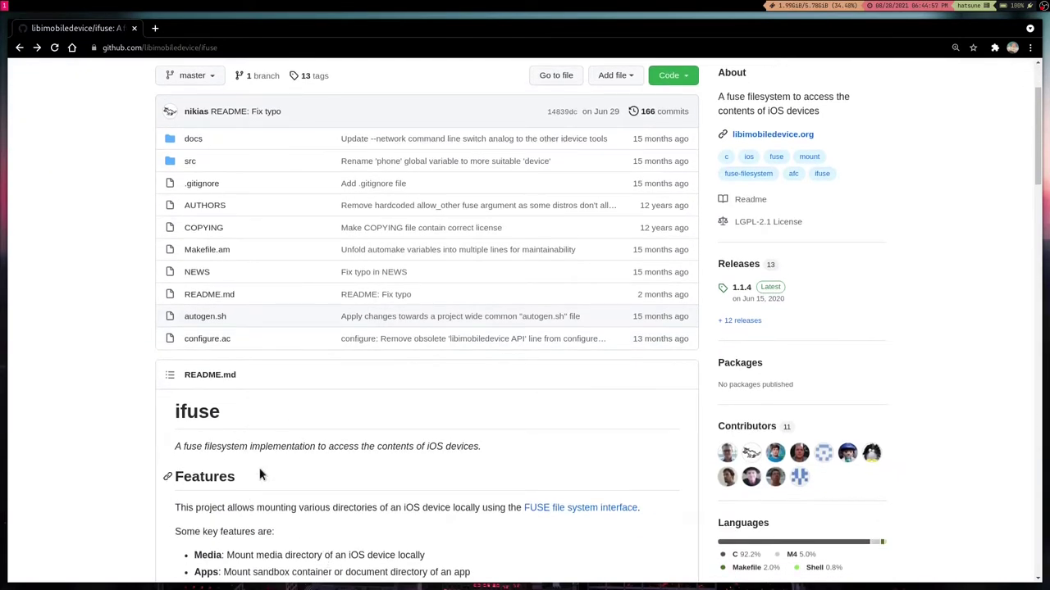
{"action": "scroll", "coordinate": [275, 487], "scroll_direction": "down", "scroll_amount": 6}
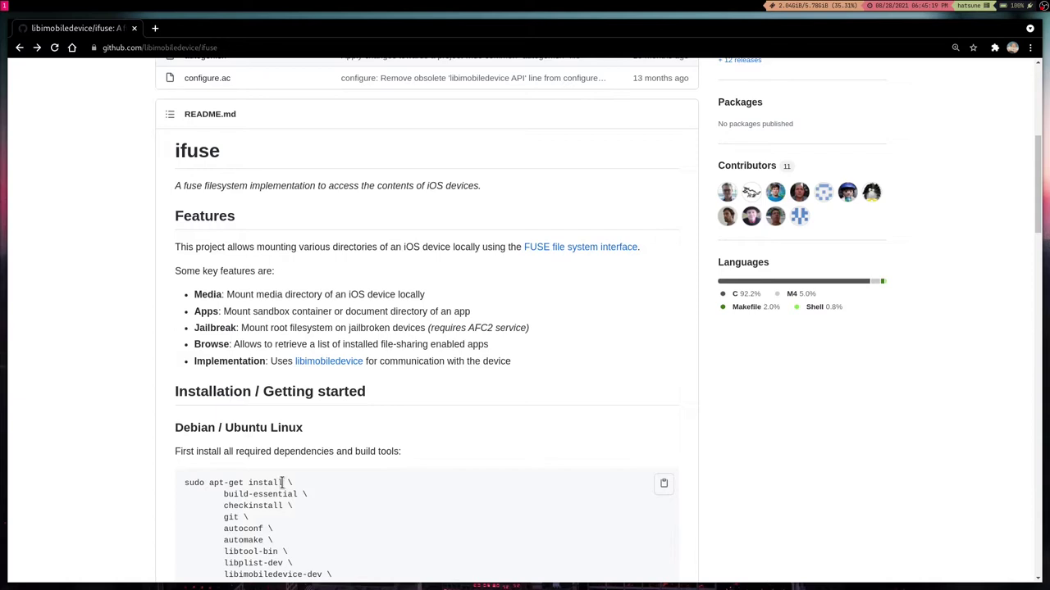
{"action": "scroll", "coordinate": [146, 485], "scroll_direction": "down", "scroll_amount": 3}
{"action": "scroll", "coordinate": [158, 480], "scroll_direction": "down", "scroll_amount": 3}
{"action": "scroll", "coordinate": [158, 480], "scroll_direction": "down", "scroll_amount": 1}
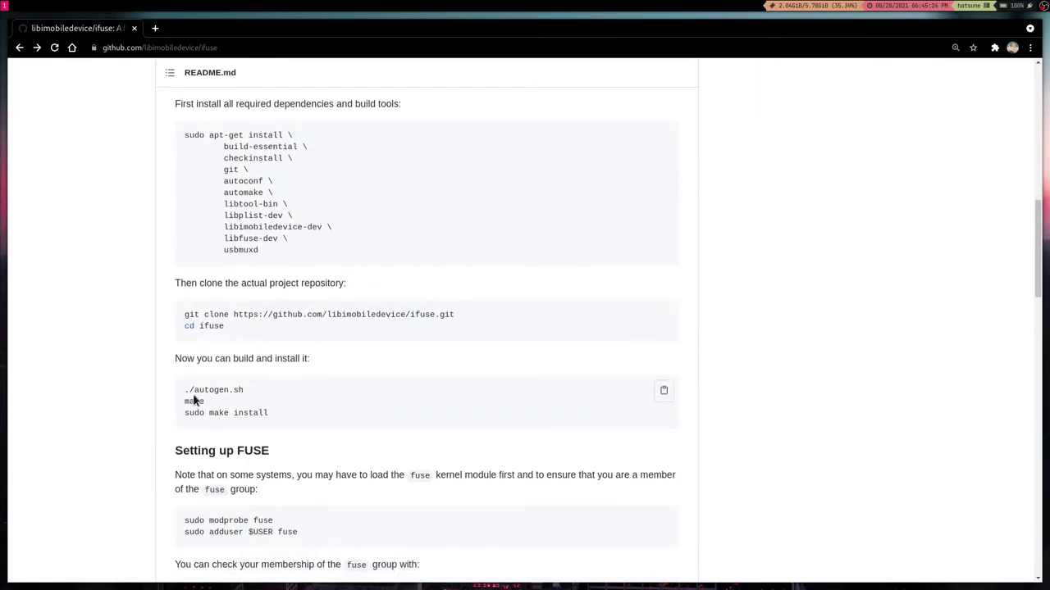
Open a terminal, abandon the 'yay -S ifuse-git' install, and clear the screen
{"action": "key", "text": "super+Return"}
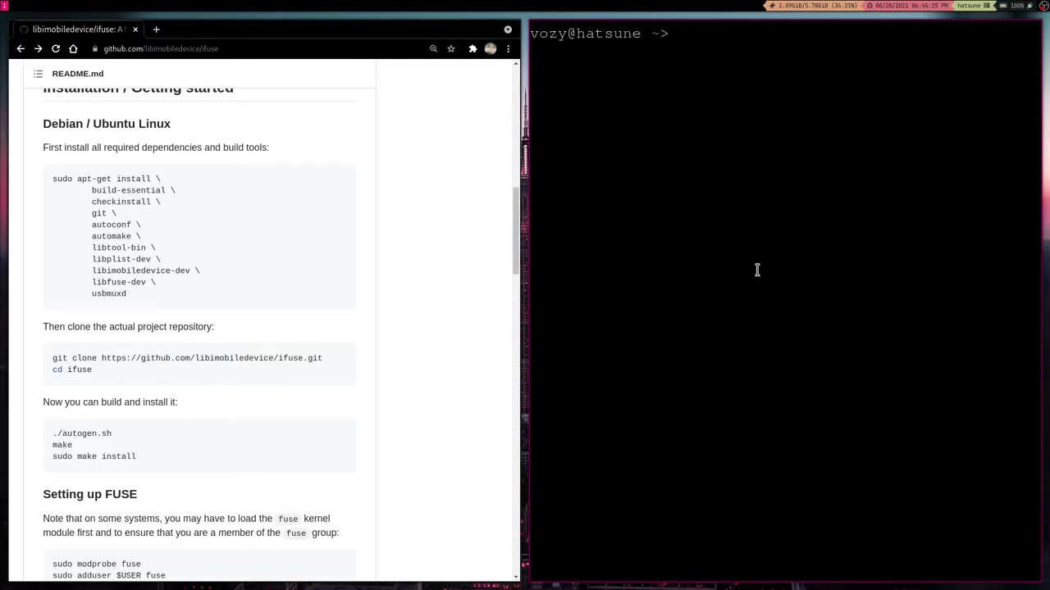
{"action": "type", "text": "yay -S ifuse"}
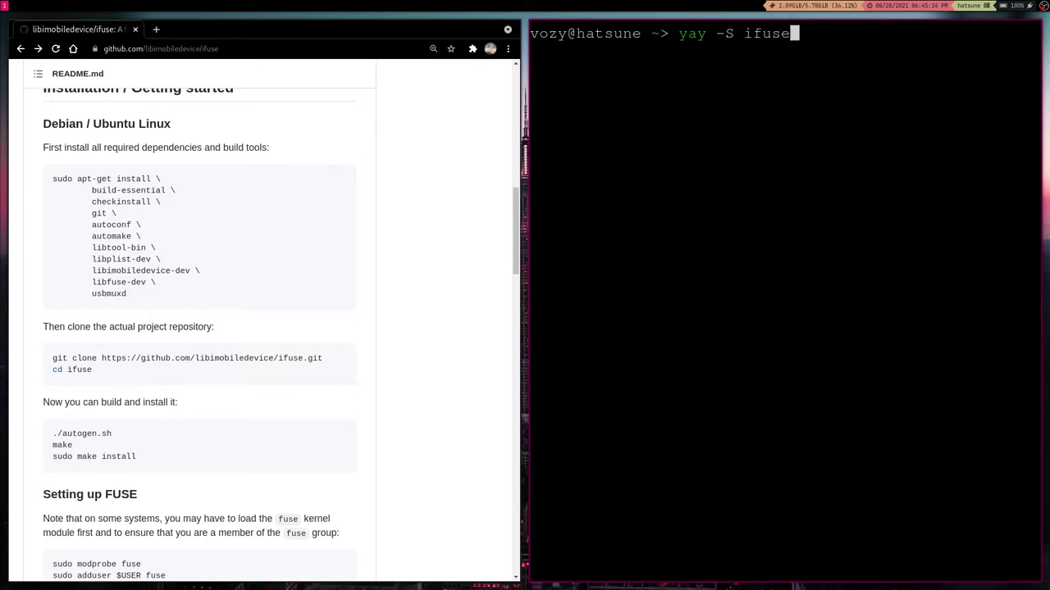
{"action": "type", "text": "-git"}
{"action": "key", "text": "ctrl+c"}
{"action": "type", "text": "clear"}
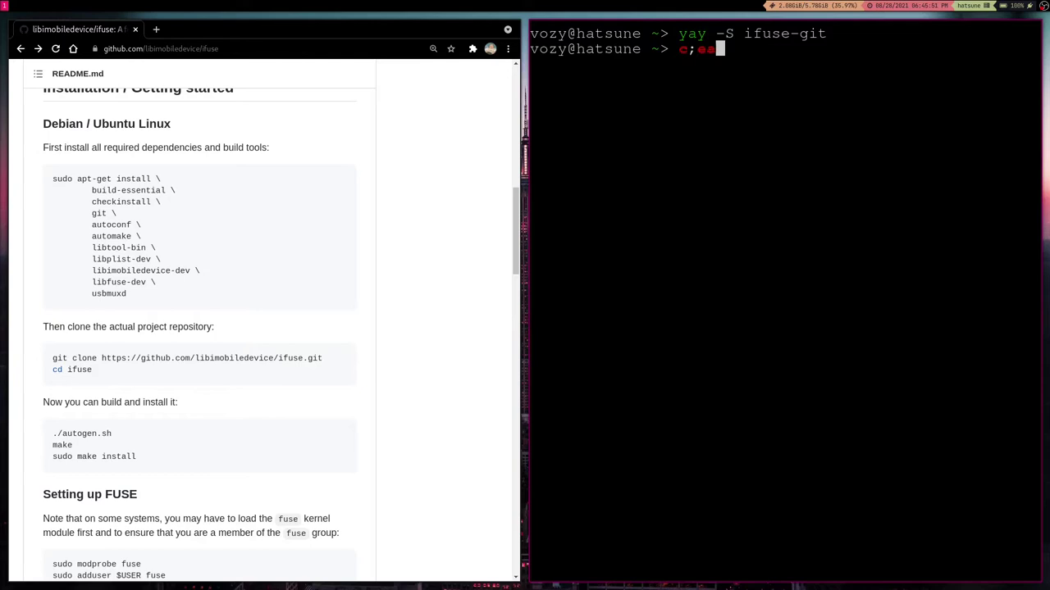
{"action": "key", "text": "BackSpace"}
{"action": "key", "text": "BackSpace"}
{"action": "key", "text": "BackSpace"}
{"action": "key", "text": "BackSpace"}
{"action": "type", "text": "lear"}
{"action": "key", "text": "Return"}
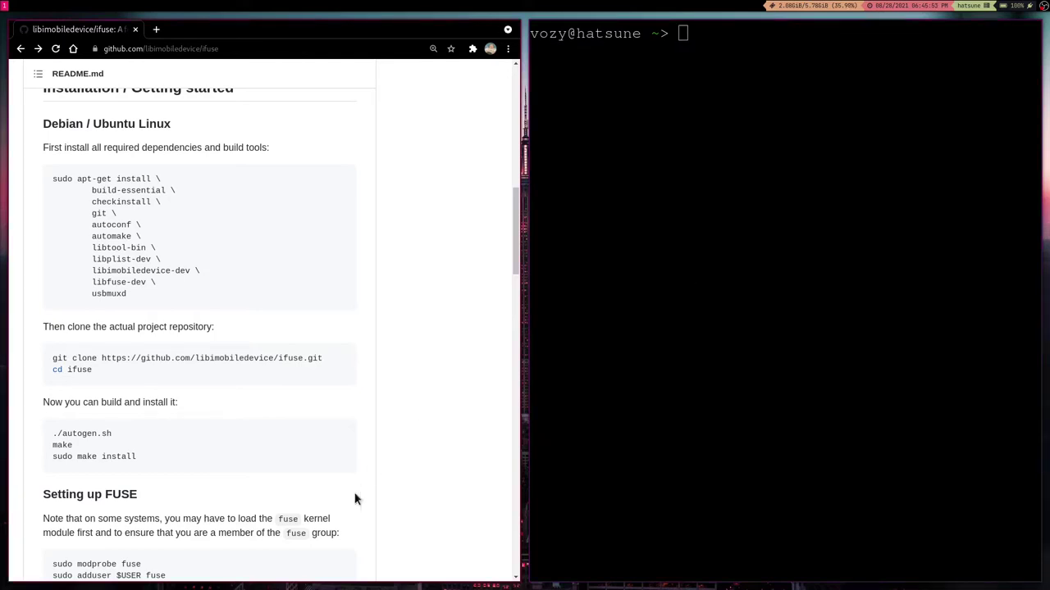
Paste and run the README's git clone and 'cd ifuse' commands to fetch the ifuse repository
{"action": "left_click_drag", "start_coordinate": [107, 380], "coordinate": [65, 363]}
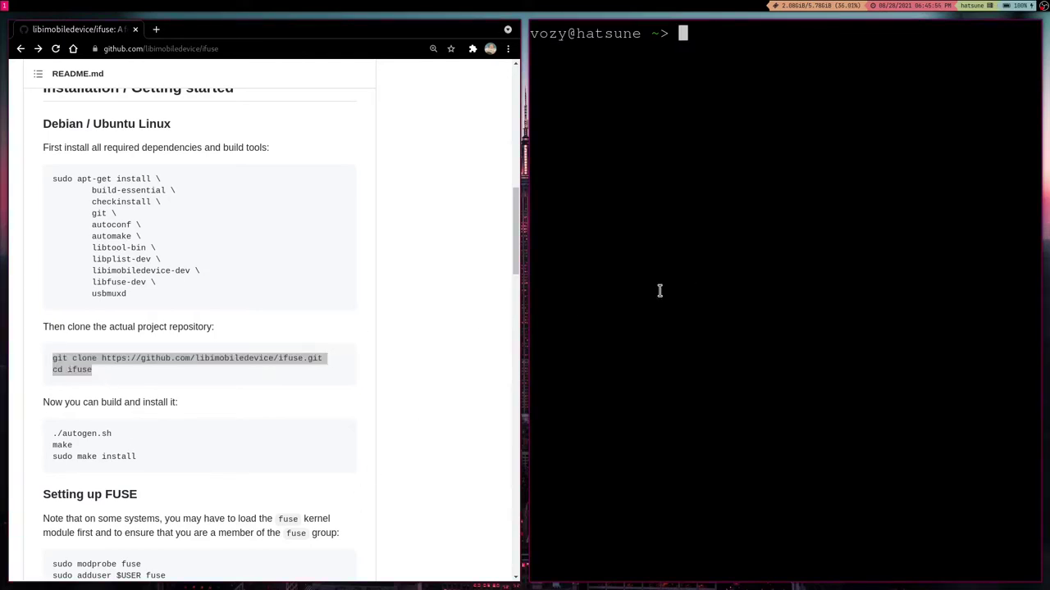
{"action": "middle_click", "coordinate": [708, 284]}
{"action": "key", "text": "Return"}
{"action": "scroll", "coordinate": [74, 336], "scroll_direction": "down", "scroll_amount": 3}
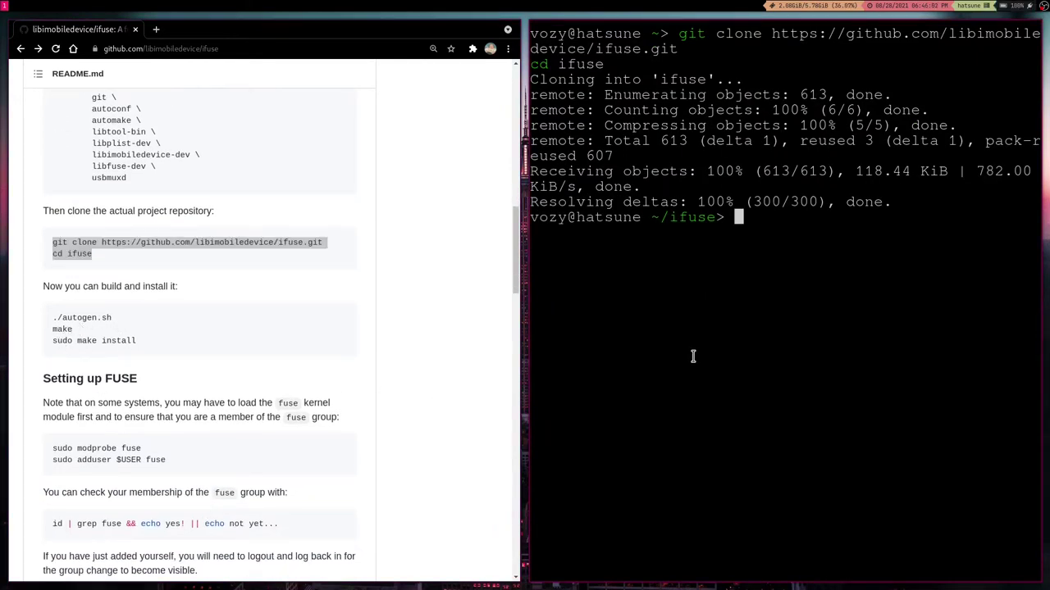
Clear the terminal, return to the home folder, and close the browser
{"action": "type", "text": "clear"}
{"action": "key", "text": "Return"}
{"action": "type", "text": "cd"}
{"action": "key", "text": "Return"}
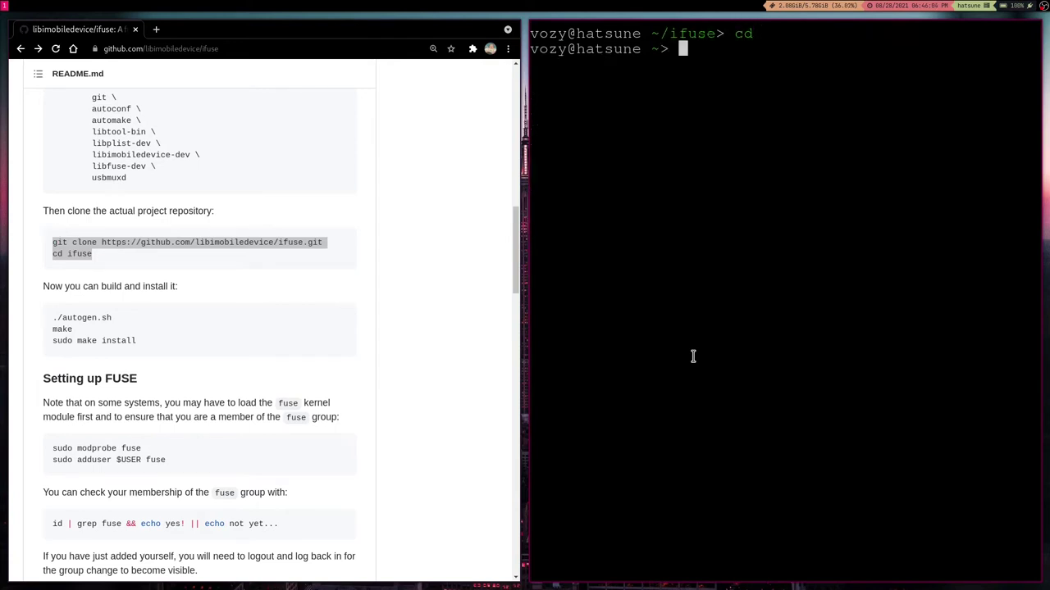
{"action": "key", "text": "ctrl+w"}
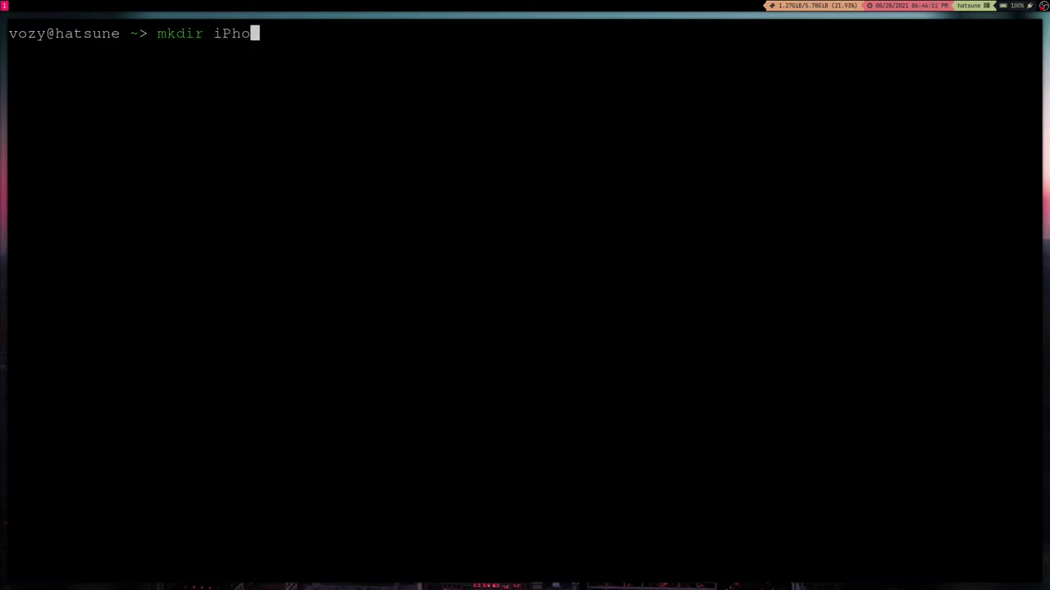
Create an iPhone folder and mount the phone into it with 'ifuse iPhone', retrying after the error
{"action": "key", "text": "Return"}
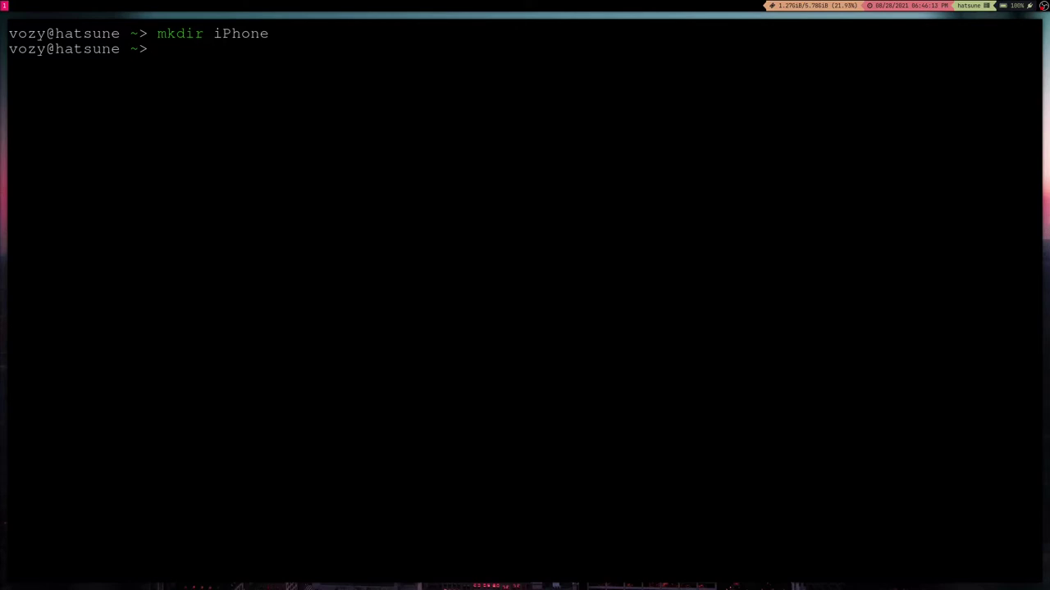
{"action": "type", "text": "ifuse iPhone"}
{"action": "key", "text": "Return"}
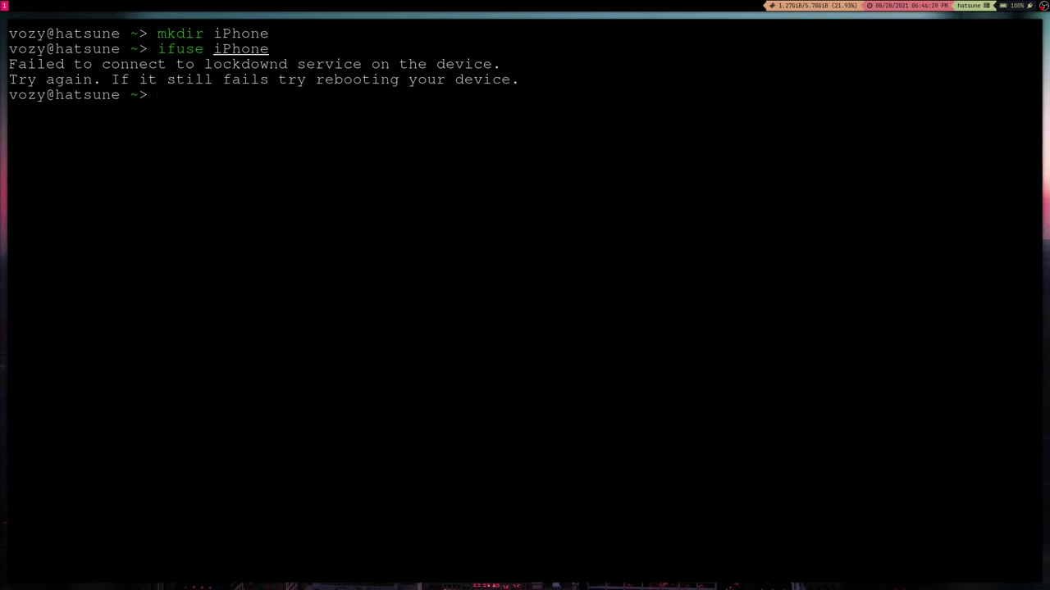
{"action": "key", "text": "Up"}
{"action": "key", "text": "Return"}
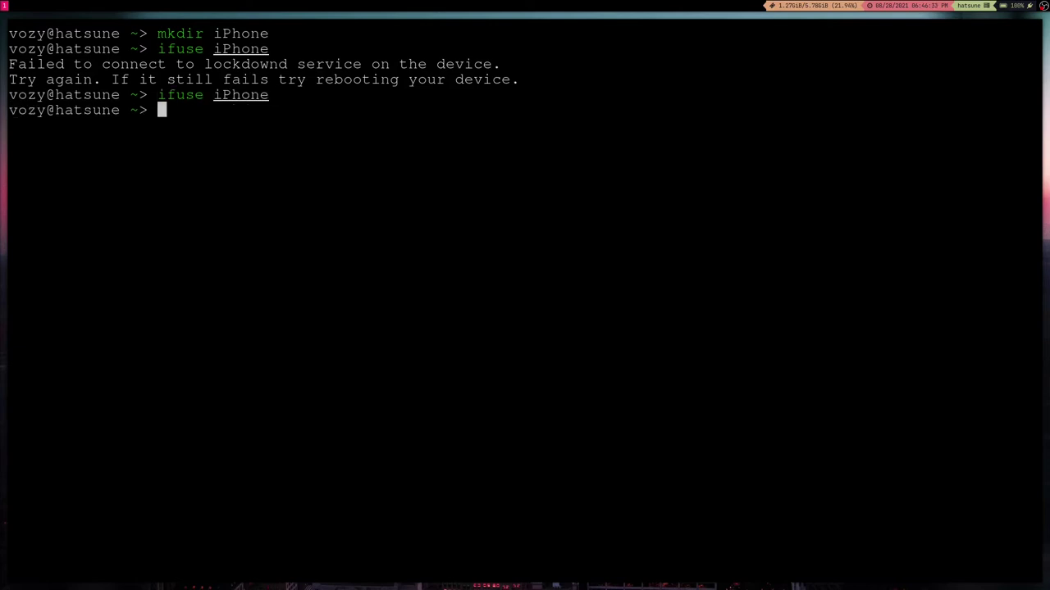
Change into the mounted iPhone folder and launch Thunar there
{"action": "type", "text": "cd iPhone"}
{"action": "key", "text": "Return"}
{"action": "type", "text": "t"}
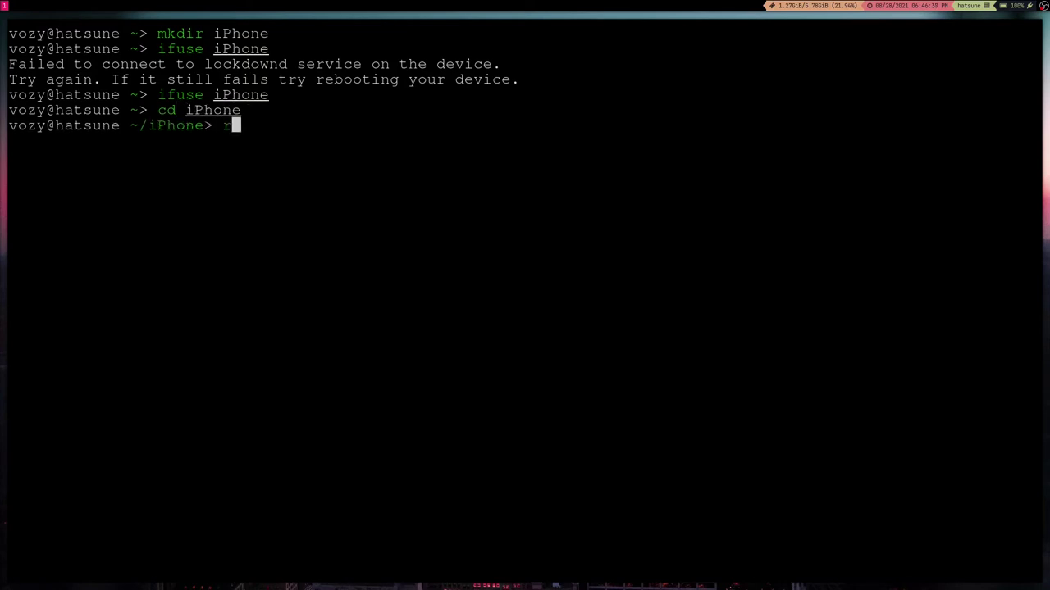
{"action": "type", "text": "hunar"}
{"action": "key", "text": "Return"}
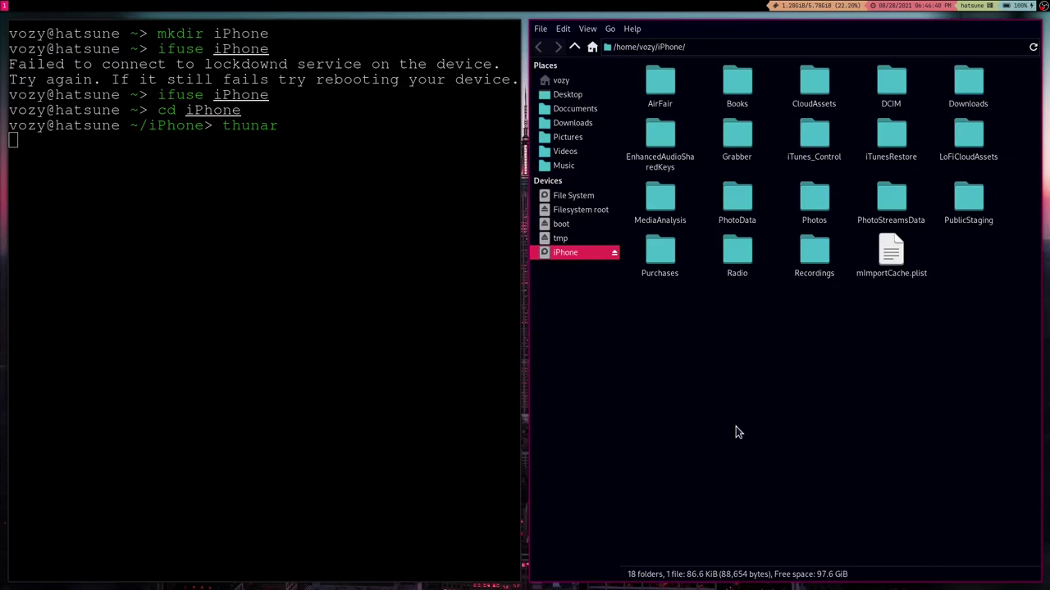
Maximize Thunar and create a test folder 'jsklxfjaksljdfkl' on the iPhone
{"action": "key", "text": "super+f"}
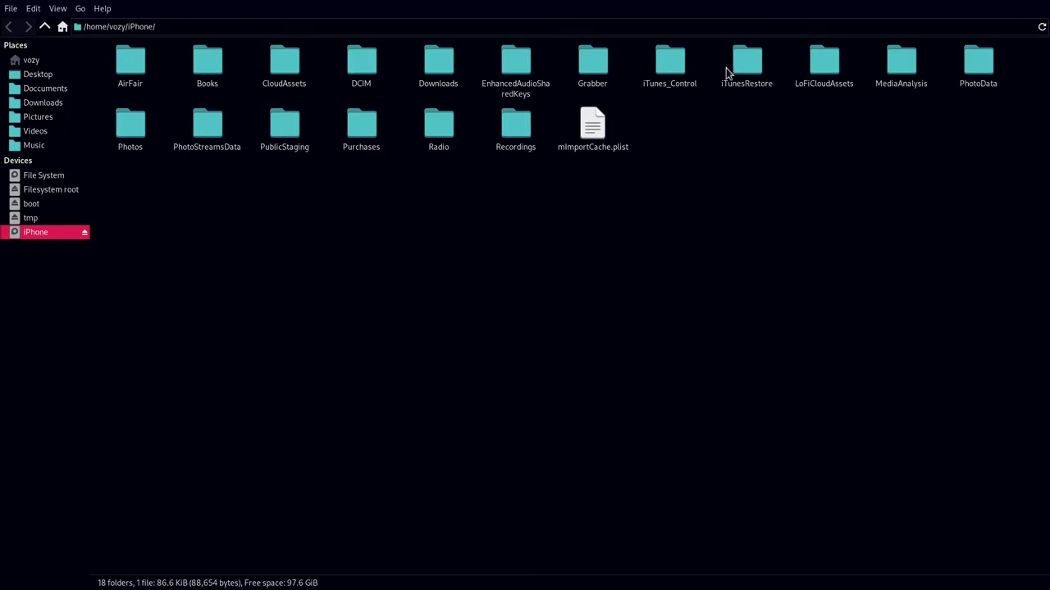
{"action": "right_click", "coordinate": [674, 312]}
{"action": "left_click", "coordinate": [692, 316]}
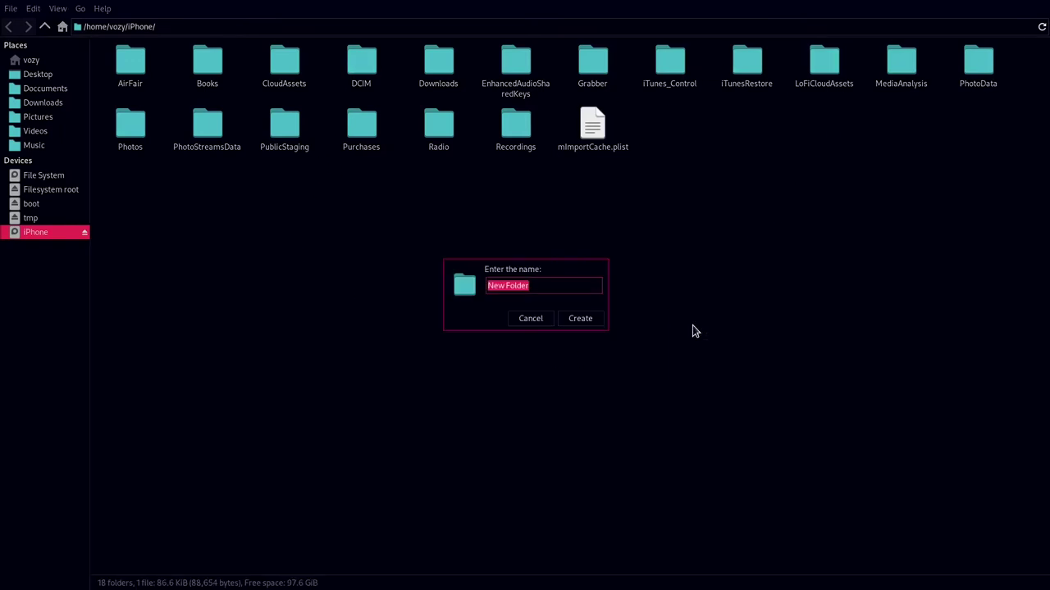
{"action": "type", "text": "jsklxfjaksljdfkl"}
{"action": "key", "text": "Return"}
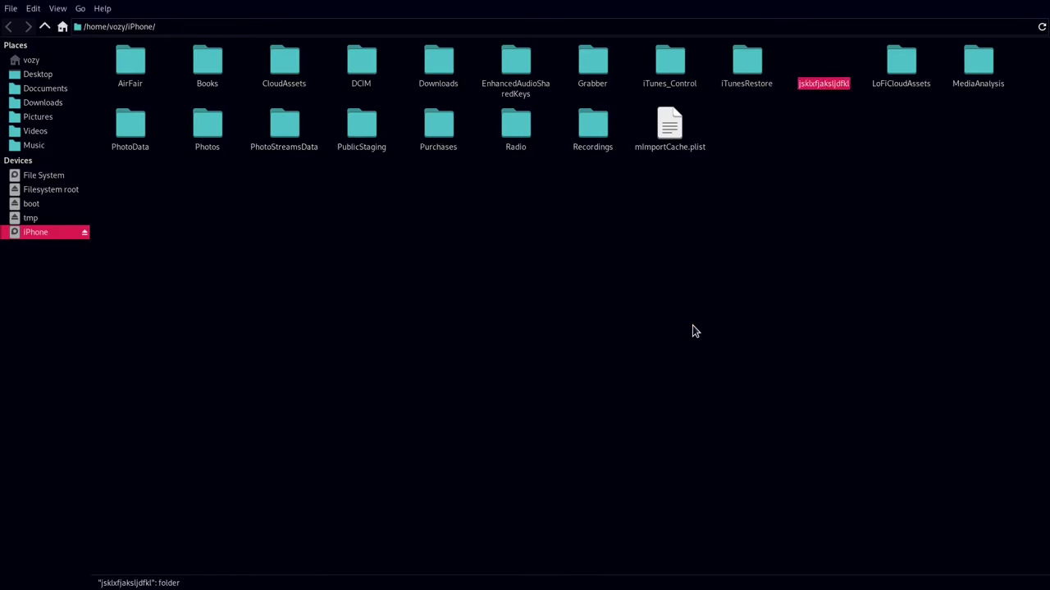
Inside the test folder, start creating an empty file, then cancel it
{"action": "key", "text": "Return"}
{"action": "right_click", "coordinate": [692, 330]}
{"action": "mouse_move", "coordinate": [726, 352]}
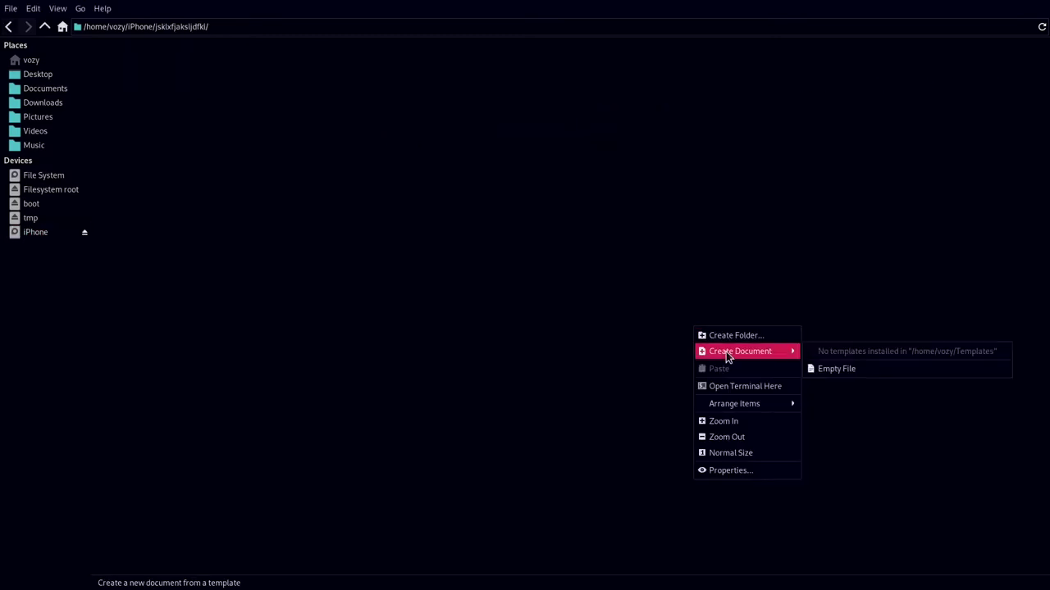
{"action": "left_click", "coordinate": [825, 371]}
{"action": "left_click", "coordinate": [530, 316]}
Permanently delete the test folder from the iPhone root and tile Thunar beside the terminal
{"action": "key", "text": "alt+Up"}
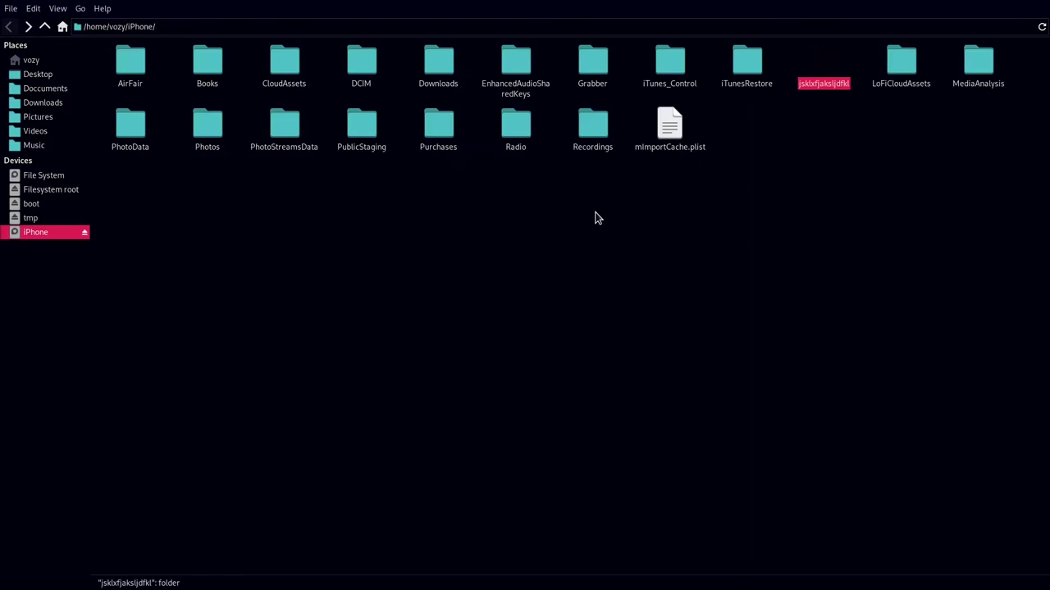
{"action": "key", "text": "Delete"}
{"action": "key", "text": "Return"}
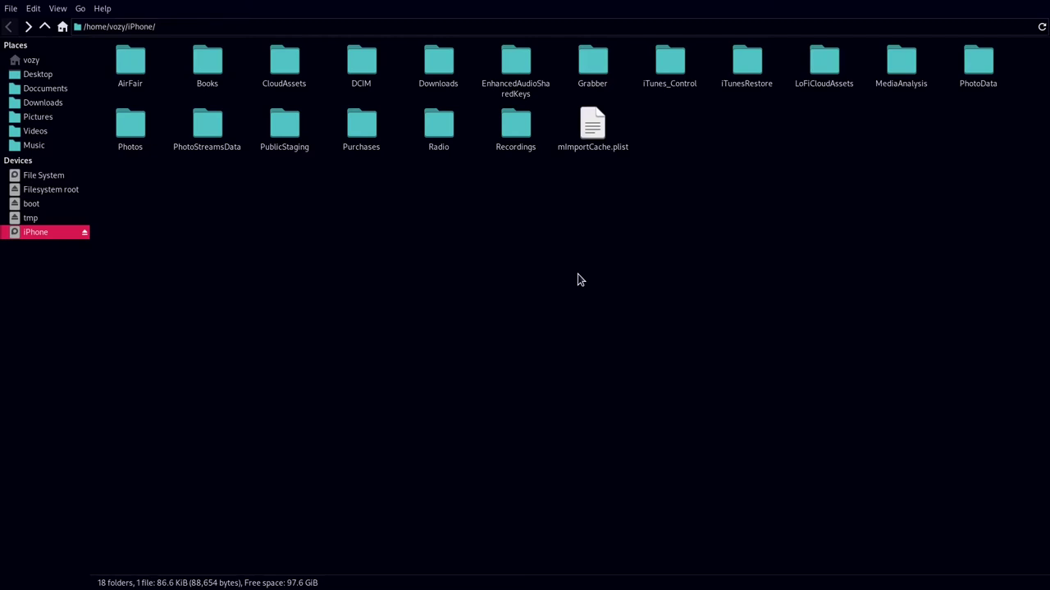
{"action": "key", "text": "super+f"}
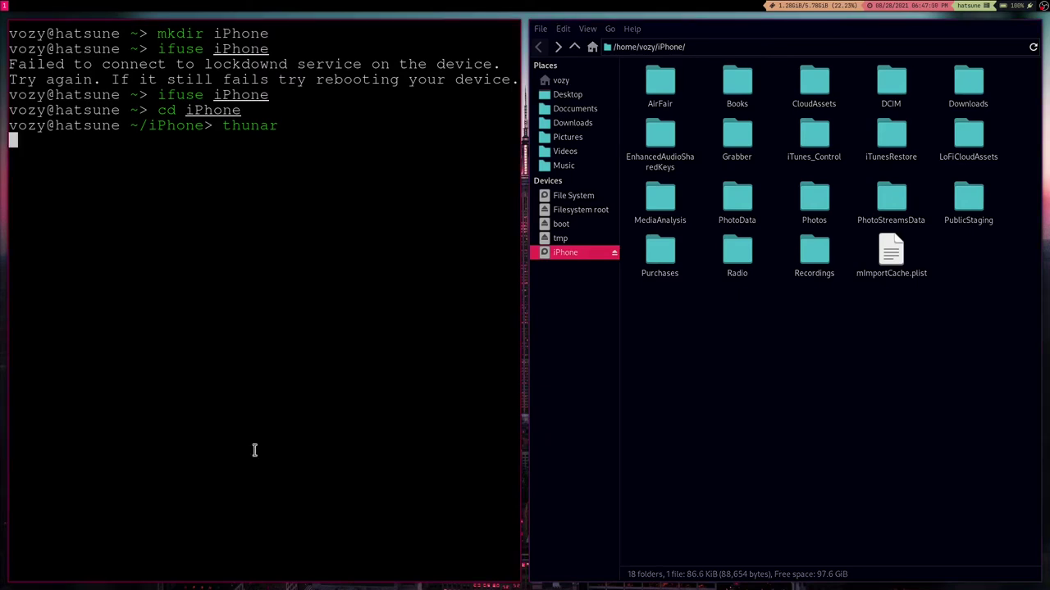
Stop Thunar, return to the home directory, and create a VLC folder
{"action": "key", "text": "ctrl+c"}
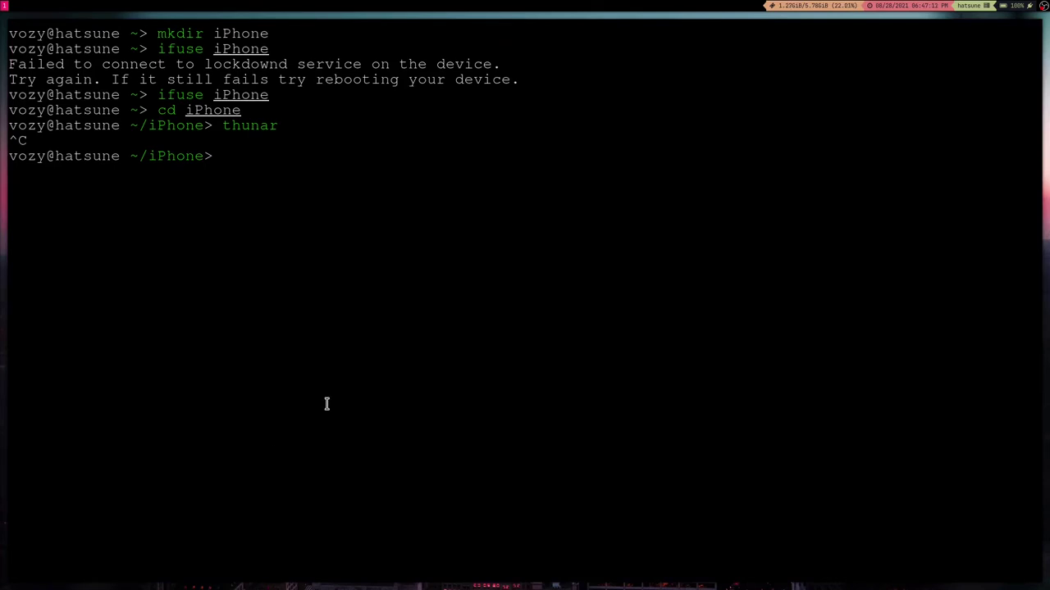
{"action": "type", "text": "cd"}
{"action": "key", "text": "Return"}
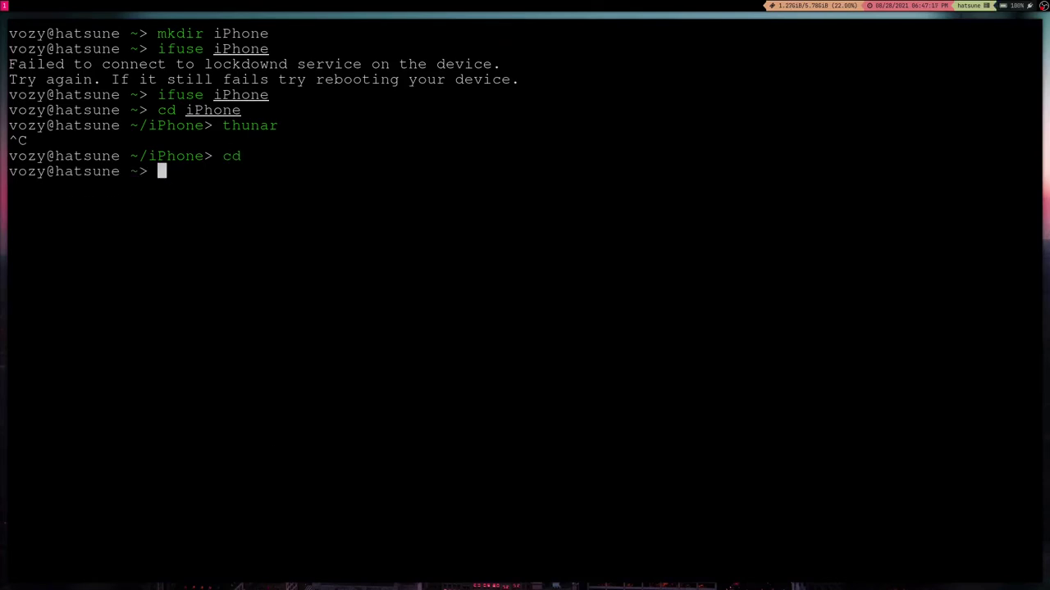
{"action": "type", "text": "mkir"}
{"action": "key", "text": "BackSpace"}
{"action": "key", "text": "BackSpace"}
{"action": "key", "text": "BackSpace"}
{"action": "type", "text": "kdir"}
{"action": "type", "text": "VLC"}
{"action": "key", "text": "Return"}
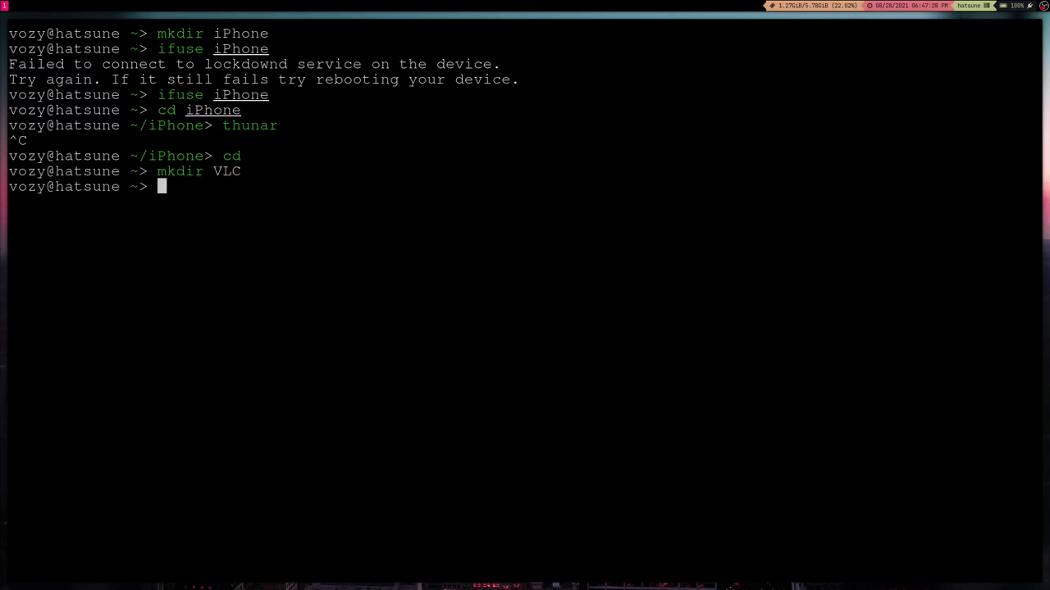
Mount VLC's documents with 'ifuse --documents org.videolan.vlc-ios VLC' and change into ~/VLC
{"action": "type", "text": "i"}
{"action": "type", "text": "fuse "}
{"action": "type", "text": "fuse --do"}
{"action": "key", "text": "Up"}
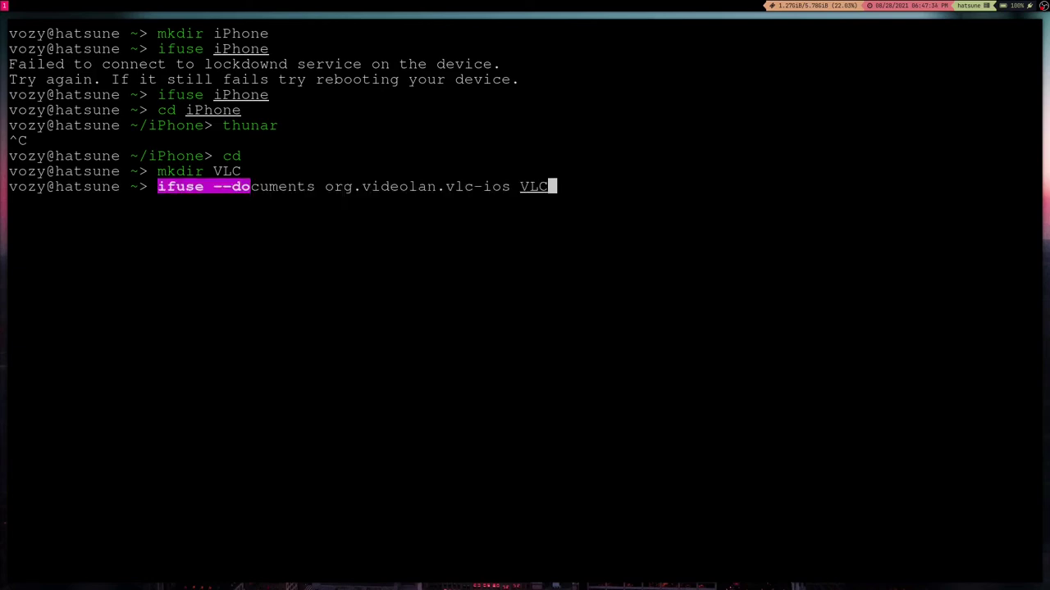
{"action": "key", "text": "Left"}
{"action": "key", "text": "Left"}
{"action": "key", "text": "Left"}
{"action": "key", "text": "Left"}
{"action": "key", "text": "Left"}
{"action": "key", "text": "Left"}
{"action": "key", "text": "Left"}
{"action": "key", "text": "Left"}
{"action": "key", "text": "Left"}
{"action": "key", "text": "Left"}
{"action": "key", "text": "Left"}
{"action": "key", "text": "Left"}
{"action": "key", "text": "Left"}
{"action": "key", "text": "Left"}
{"action": "key", "text": "Left"}
{"action": "key", "text": "Left"}
{"action": "key", "text": "Left"}
{"action": "key", "text": "Left"}
{"action": "key", "text": "Left"}
{"action": "key", "text": "Left"}
{"action": "key", "text": "Left"}
{"action": "key", "text": "Left"}
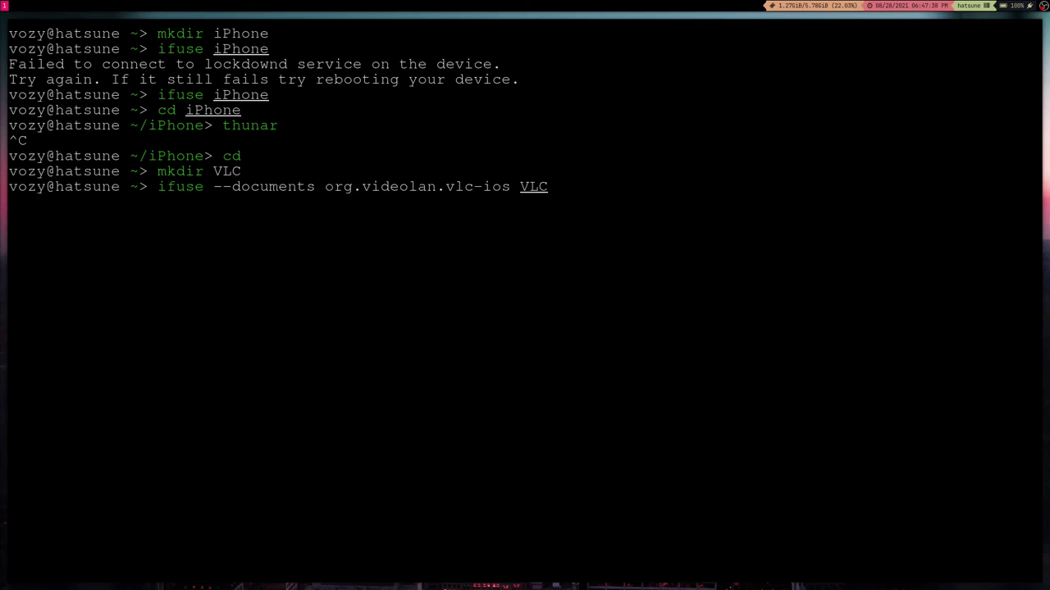
{"action": "key", "text": "Right"}
{"action": "key", "text": "Right"}
{"action": "key", "text": "Right"}
{"action": "key", "text": "Right"}
{"action": "key", "text": "Right"}
{"action": "key", "text": "Right"}
{"action": "key", "text": "Right"}
{"action": "key", "text": "Right"}
{"action": "key", "text": "Left"}
{"action": "key", "text": "Left"}
{"action": "key", "text": "Left"}
{"action": "key", "text": "Left"}
{"action": "key", "text": "Left"}
{"action": "key", "text": "Left"}
{"action": "key", "text": "Left"}
{"action": "key", "text": "Left"}
{"action": "key", "text": "Right"}
{"action": "key", "text": "Right"}
{"action": "key", "text": "Right"}
{"action": "key", "text": "Right"}
{"action": "key", "text": "Right"}
{"action": "key", "text": "Right"}
{"action": "key", "text": "Right"}
{"action": "key", "text": "Right"}
{"action": "key", "text": "Right"}
{"action": "key", "text": "Right"}
{"action": "key", "text": "Right"}
{"action": "key", "text": "Right"}
{"action": "key", "text": "Right"}
{"action": "key", "text": "Right"}
{"action": "key", "text": "Right"}
{"action": "key", "text": "Right"}
{"action": "key", "text": "Right"}
{"action": "key", "text": "Right"}
{"action": "key", "text": "Right"}
{"action": "key", "text": "Right"}
{"action": "key", "text": "Right"}
{"action": "key", "text": "Right"}
{"action": "key", "text": "Right"}
{"action": "key", "text": "Right"}
{"action": "key", "text": "Left"}
{"action": "key", "text": "Left"}
{"action": "key", "text": "Left"}
{"action": "key", "text": "Left"}
{"action": "key", "text": "Left"}
{"action": "key", "text": "Left"}
{"action": "key", "text": "Left"}
{"action": "key", "text": "Left"}
{"action": "key", "text": "Left"}
{"action": "key", "text": "Left"}
{"action": "key", "text": "Left"}
{"action": "key", "text": "Right"}
{"action": "key", "text": "Right"}
{"action": "key", "text": "Right"}
{"action": "key", "text": "Right"}
{"action": "key", "text": "Right"}
{"action": "key", "text": "Right"}
{"action": "key", "text": "Right"}
{"action": "key", "text": "Right"}
{"action": "key", "text": "Right"}
{"action": "key", "text": "Right"}
{"action": "key", "text": "Right"}
{"action": "key", "text": "Return"}
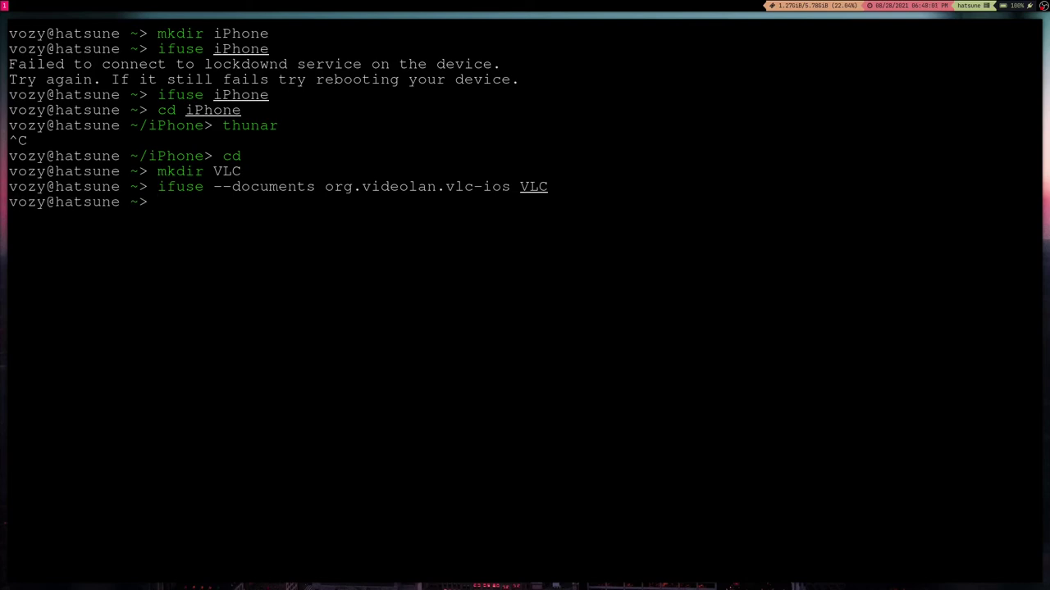
{"action": "type", "text": "cd VLC"}
{"action": "key", "text": "Return"}
Open Thunar on ~/VLC and create a new folder named 'asdasdas' next to Inbox
{"action": "type", "text": "thunar"}
{"action": "key", "text": "Return"}
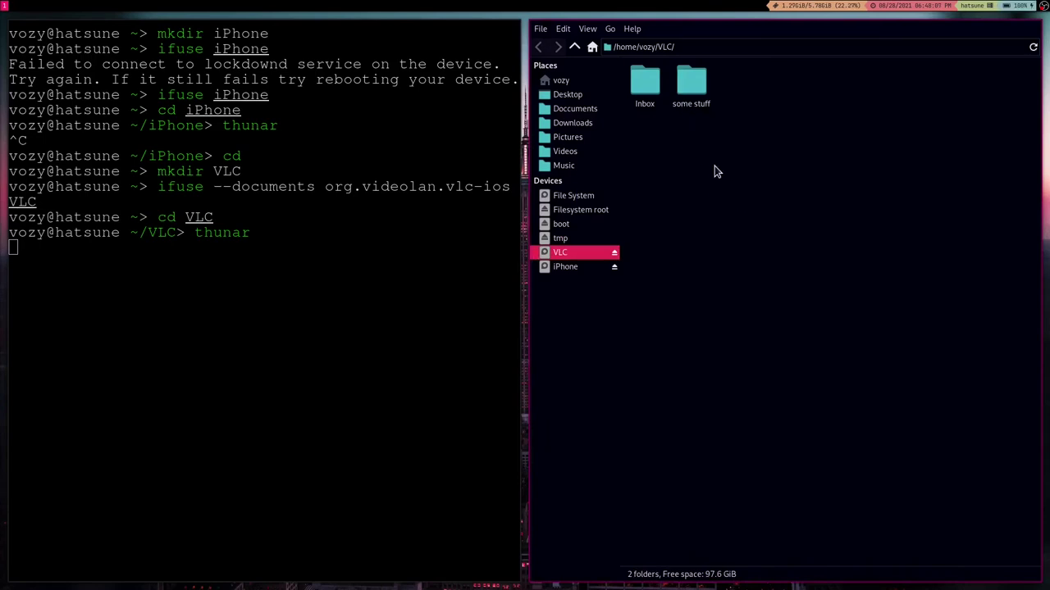
{"action": "right_click", "coordinate": [760, 271]}
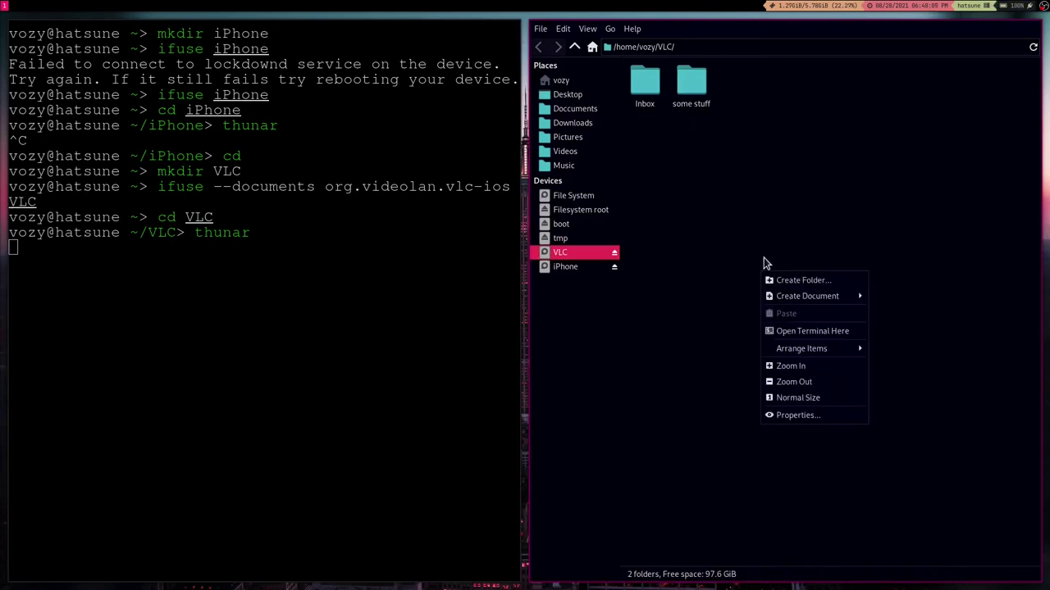
{"action": "left_click", "coordinate": [775, 279]}
{"action": "type", "text": "asdasdas"}
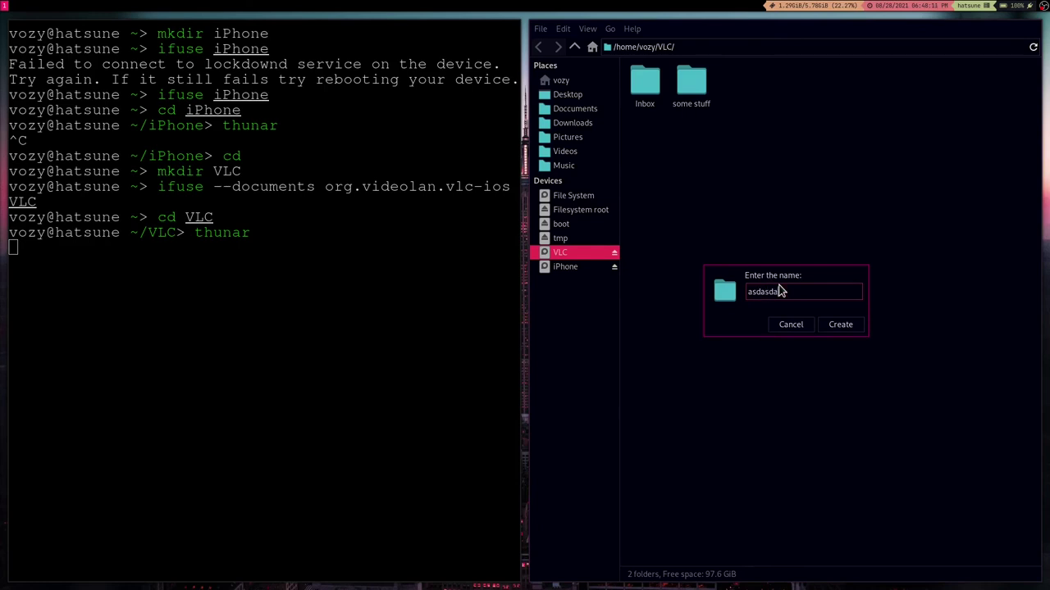
{"action": "key", "text": "Return"}
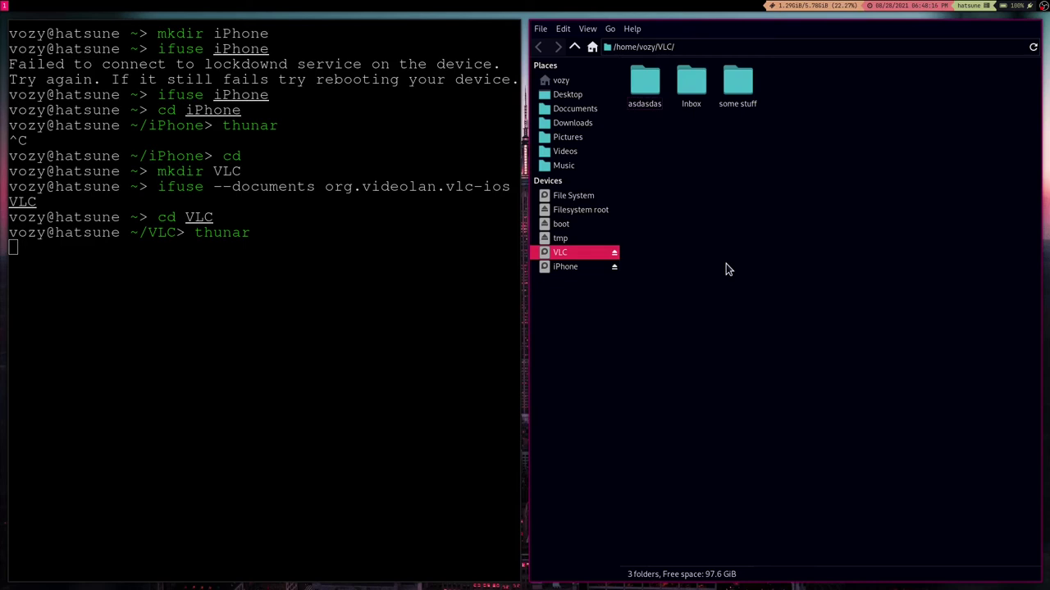
Stop Thunar with Ctrl+C, returning the terminal to the ~/VLC prompt
{"action": "key", "text": "ctrl+c"}
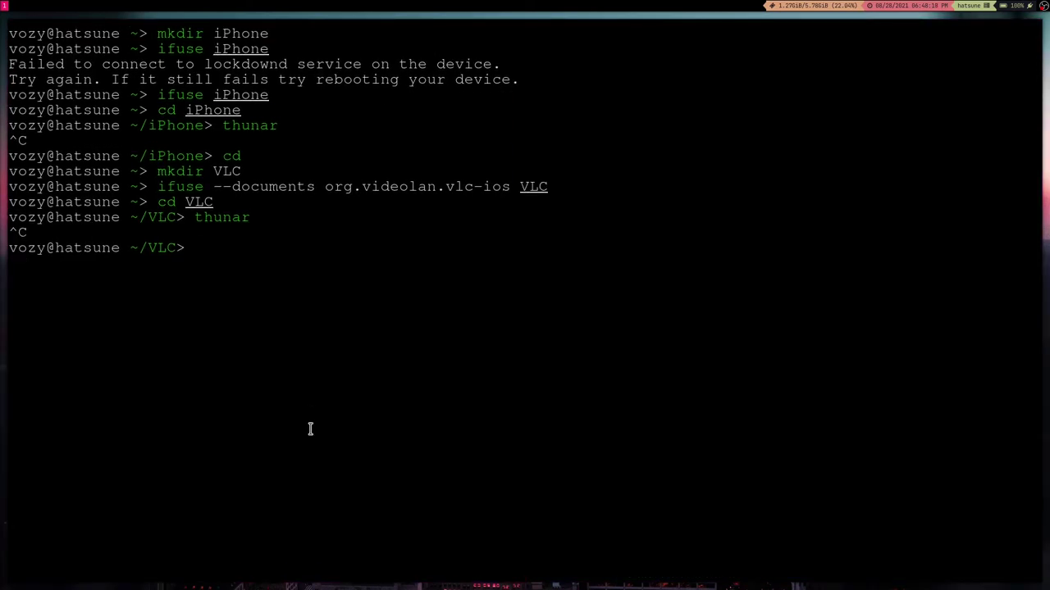